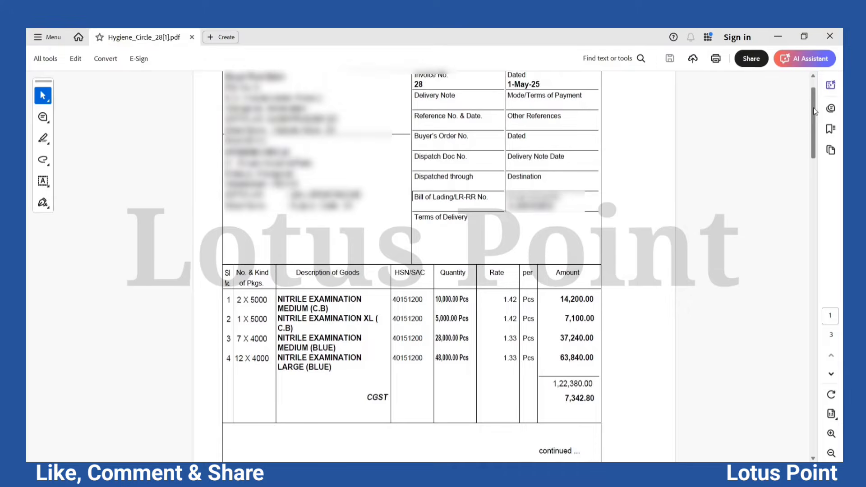
{"action": "left_click_drag", "start_coordinate": [814, 108], "coordinate": [824, 320]}
{"action": "scroll", "coordinate": [824, 320], "scroll_direction": "down", "scroll_amount": 3}
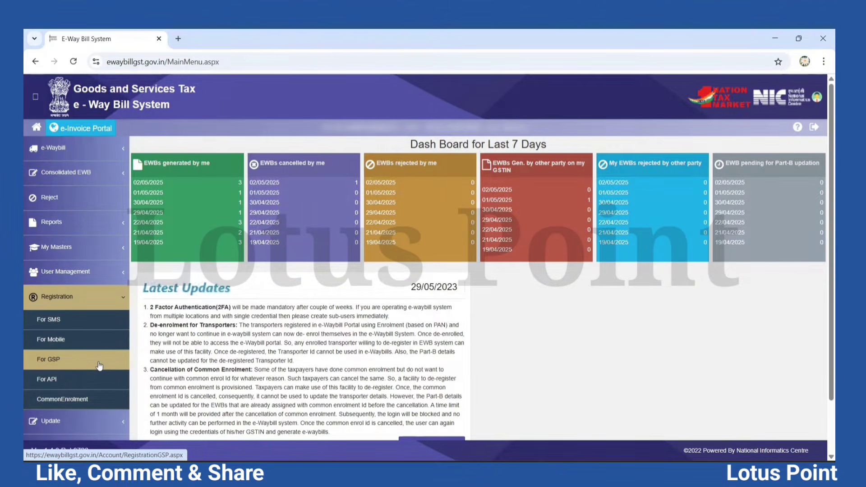
Step: Switch to the E-Way Bill portal, open the GSP registration and verify the main user's mobile number with the OTP
{"action": "left_click", "coordinate": [99, 365]}
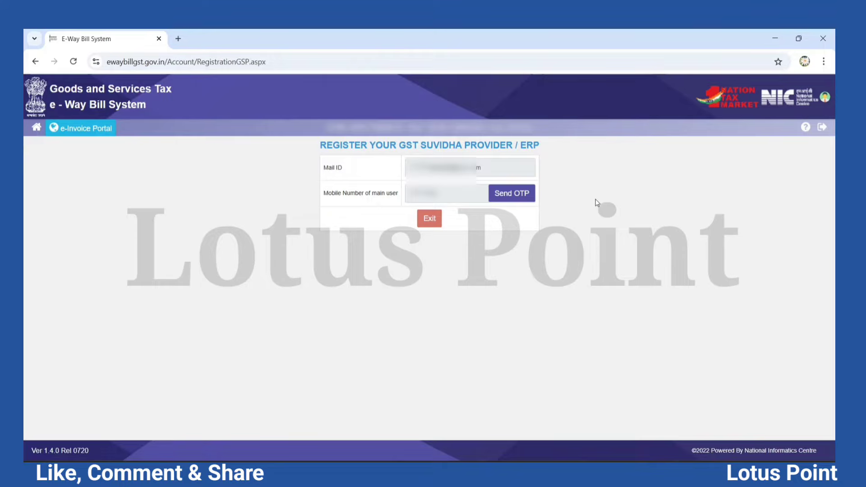
{"action": "left_click", "coordinate": [509, 200]}
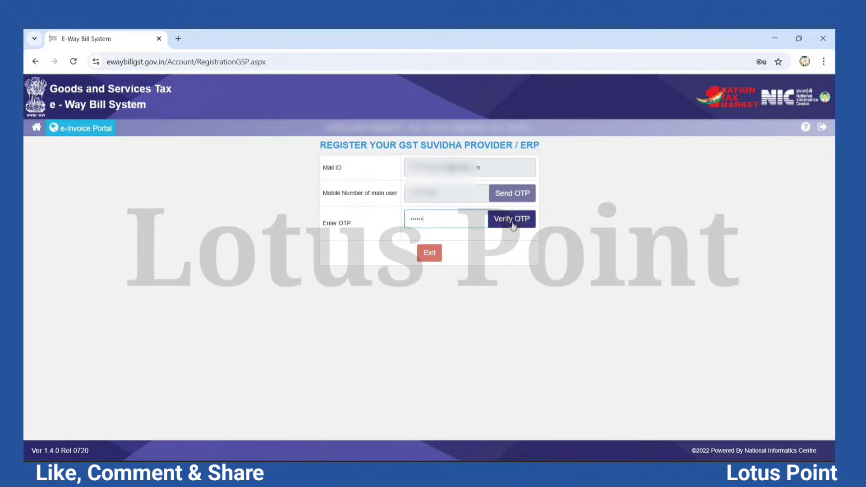
{"action": "left_click", "coordinate": [513, 223]}
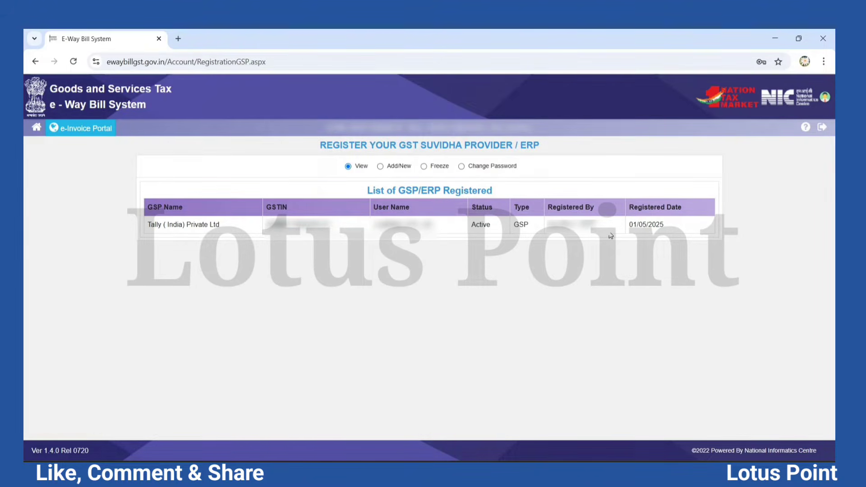
Step: Start a new registration through GSP and choose Tally ( India) Private Ltd as the GSP name
{"action": "left_click", "coordinate": [381, 167]}
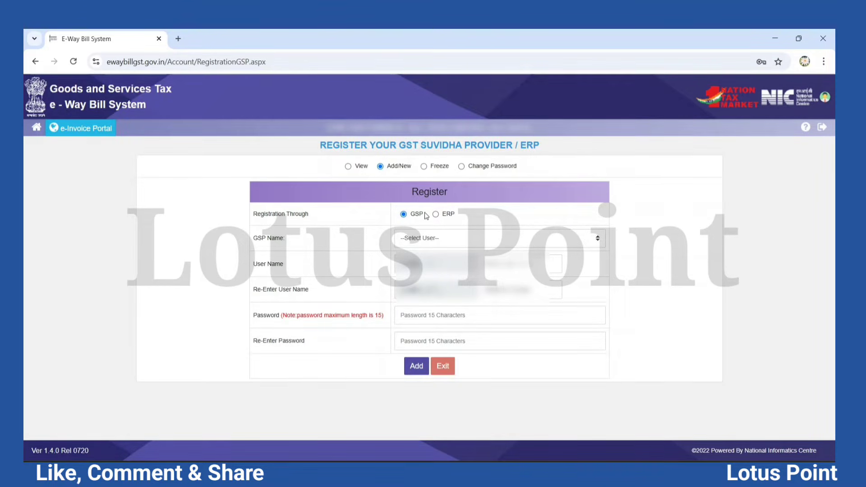
{"action": "left_click", "coordinate": [423, 240]}
{"action": "left_click_drag", "start_coordinate": [602, 291], "coordinate": [605, 412]}
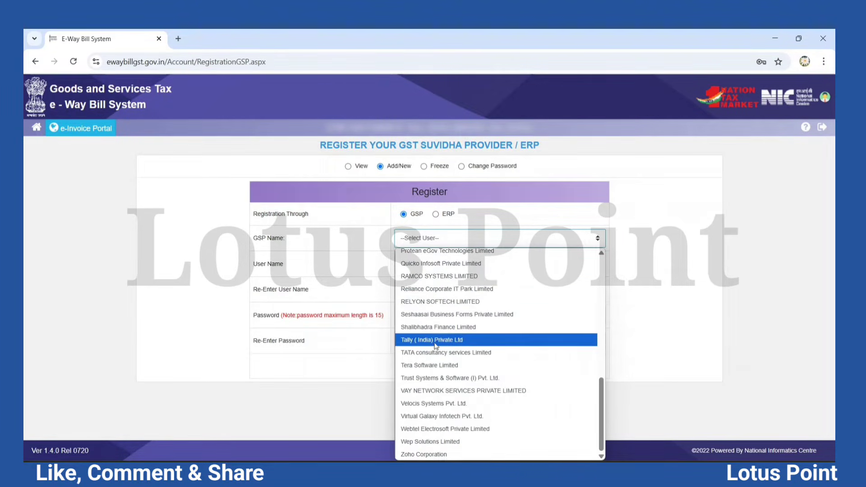
{"action": "left_click", "coordinate": [458, 344]}
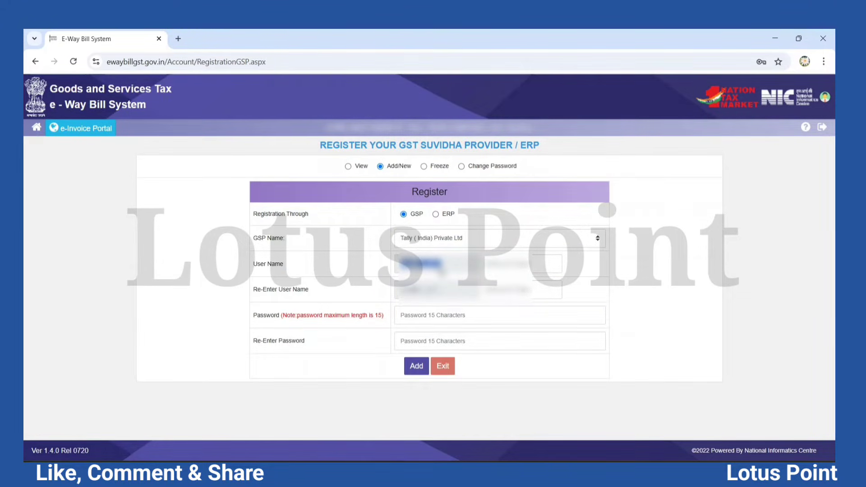
Step: Complete the user name and password fields and add the GSP registration
{"action": "left_click", "coordinate": [501, 265]}
{"action": "left_click", "coordinate": [407, 315]}
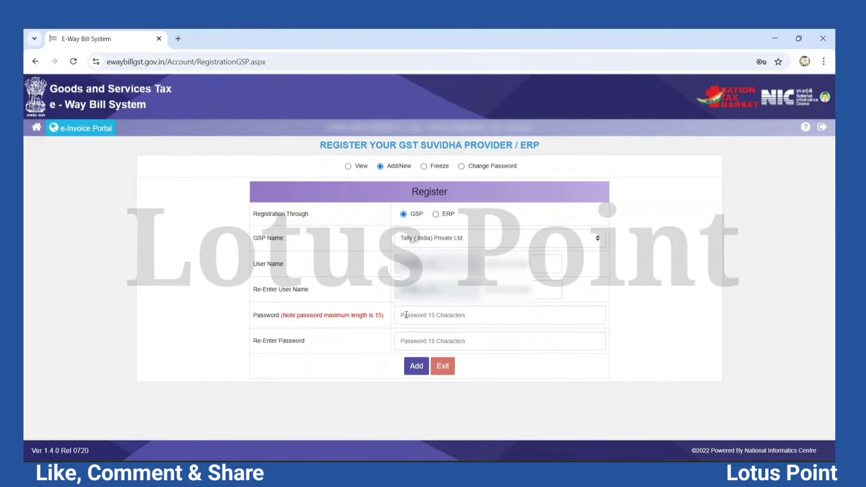
{"action": "left_click", "coordinate": [417, 367]}
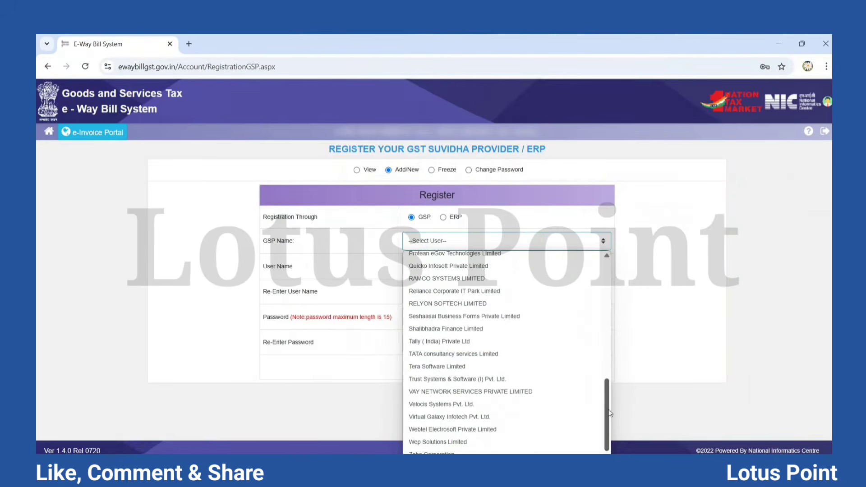
Step: Select Tally ( India) Private Ltd again as the GSP name and submit the registration form
{"action": "left_click", "coordinate": [465, 329]}
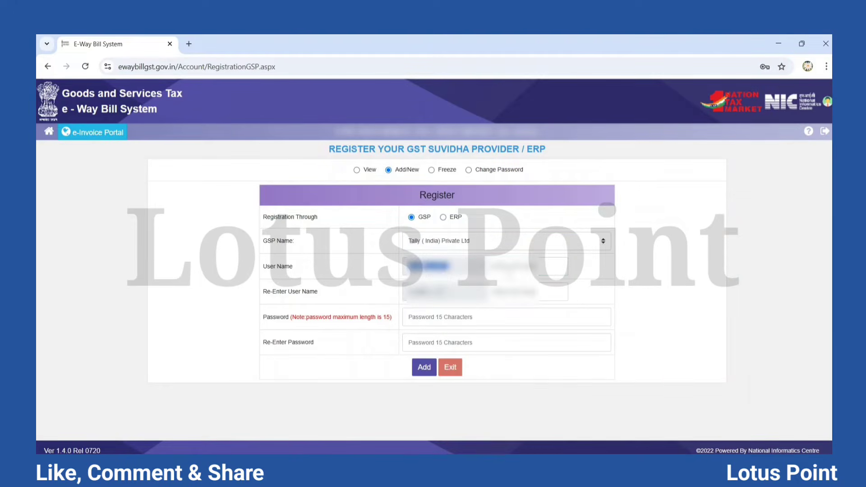
{"action": "left_click", "coordinate": [424, 367]}
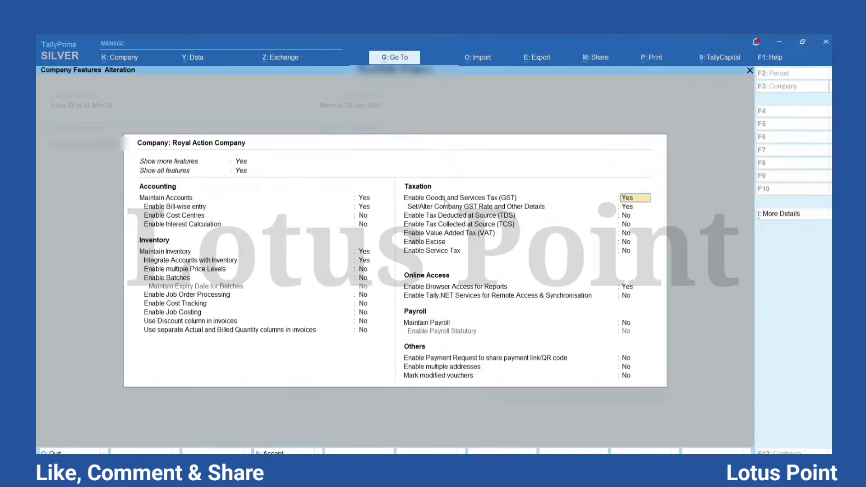
Step: In TallyPrime's company features, keep GST enabled and accept the GST registration with e-Way Bill applicable from 1-Apr-24, including intrastate
{"action": "key", "text": "Return"}
{"action": "key", "text": "Return"}
{"action": "key", "text": "Return"}
{"action": "key", "text": "Return"}
{"action": "key", "text": "Return"}
{"action": "key", "text": "Return"}
{"action": "key", "text": "Return"}
{"action": "key", "text": "Return"}
{"action": "key", "text": "Return"}
{"action": "key", "text": "Return"}
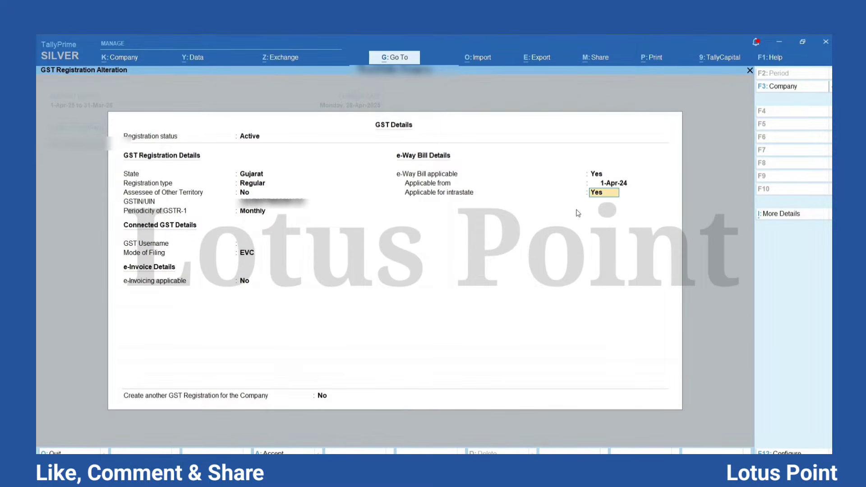
{"action": "key", "text": "Return"}
{"action": "key", "text": "Return"}
{"action": "key", "text": "Return"}
{"action": "key", "text": "Return"}
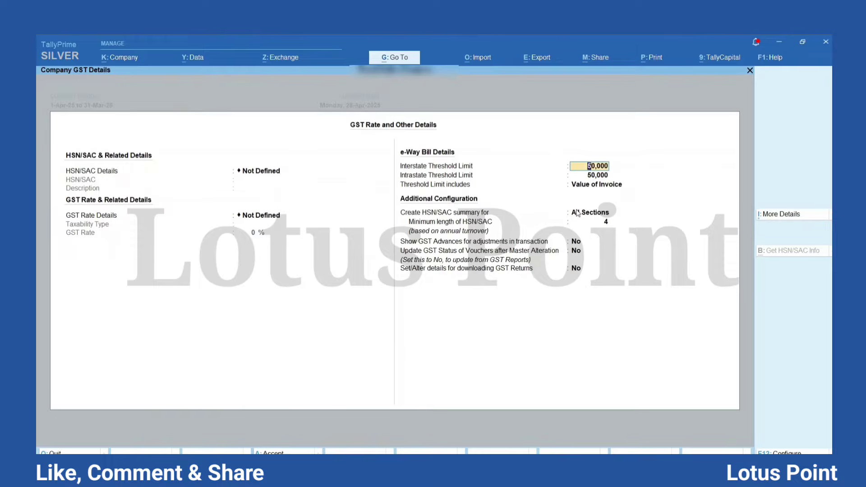
Step: Keep the interstate and intrastate e-Way Bill threshold limits at 50,000 based on Value of Invoice in the company GST details
{"action": "key", "text": "Return"}
{"action": "key", "text": "Return"}
{"action": "key", "text": "Return"}
{"action": "key", "text": "Return"}
{"action": "key", "text": "Return"}
{"action": "key", "text": "F12"}
{"action": "left_click", "coordinate": [268, 309]}
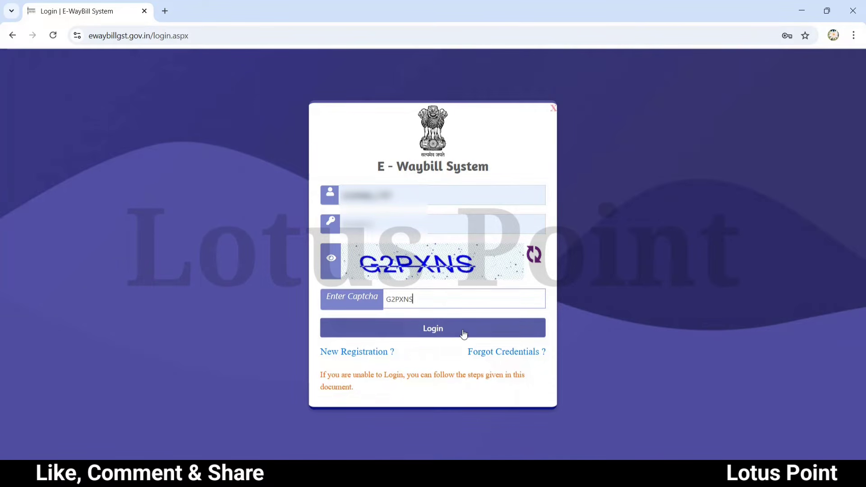
Step: Log in to the E-Way Bill portal with the account username, password and captcha code
{"action": "left_click", "coordinate": [410, 334]}
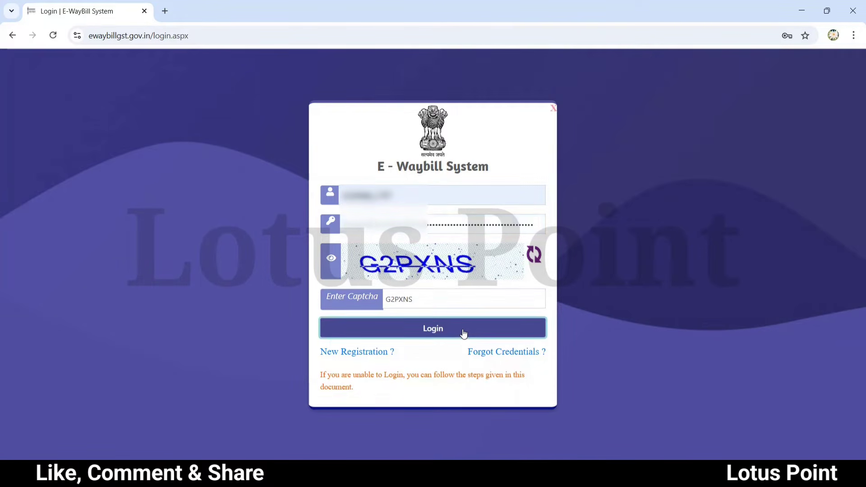
{"action": "left_click", "coordinate": [631, 307]}
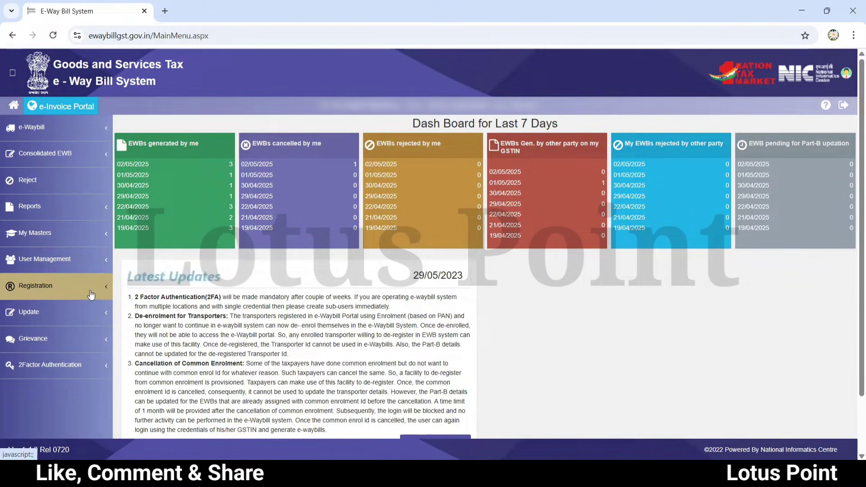
Step: Open the registration page for GSP, request an OTP for the main user's mobile number and verify the code
{"action": "left_click", "coordinate": [49, 285]}
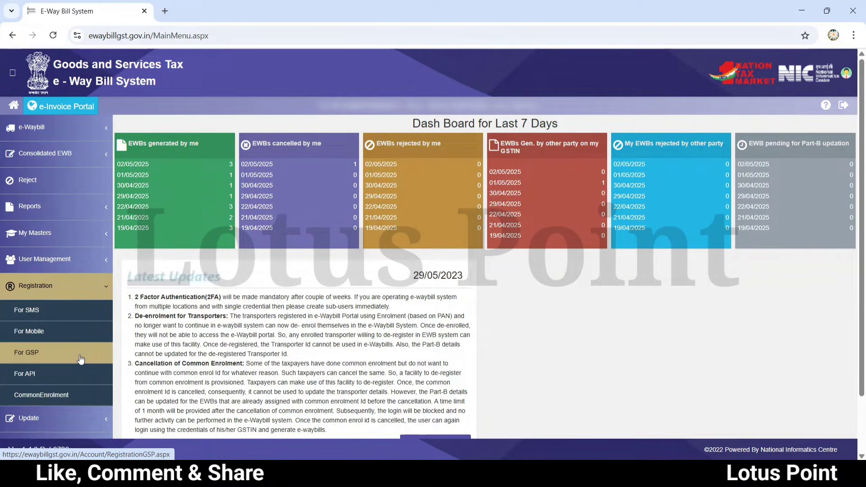
{"action": "left_click", "coordinate": [49, 357]}
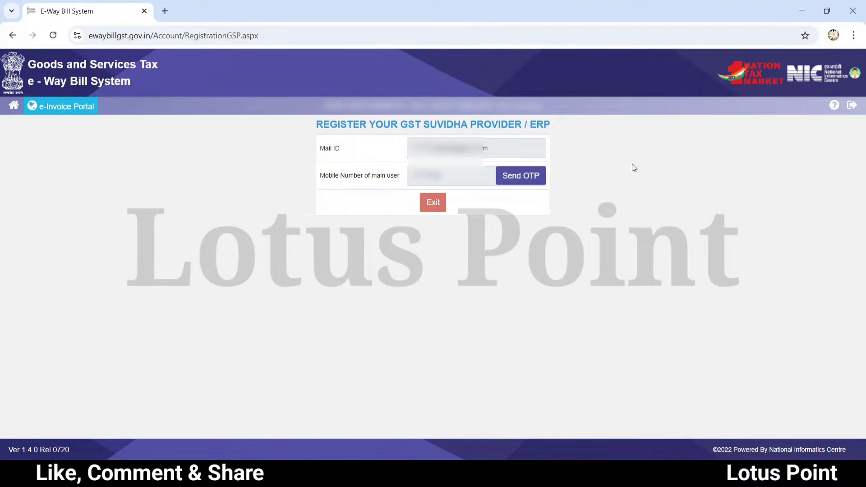
{"action": "left_click", "coordinate": [522, 180]}
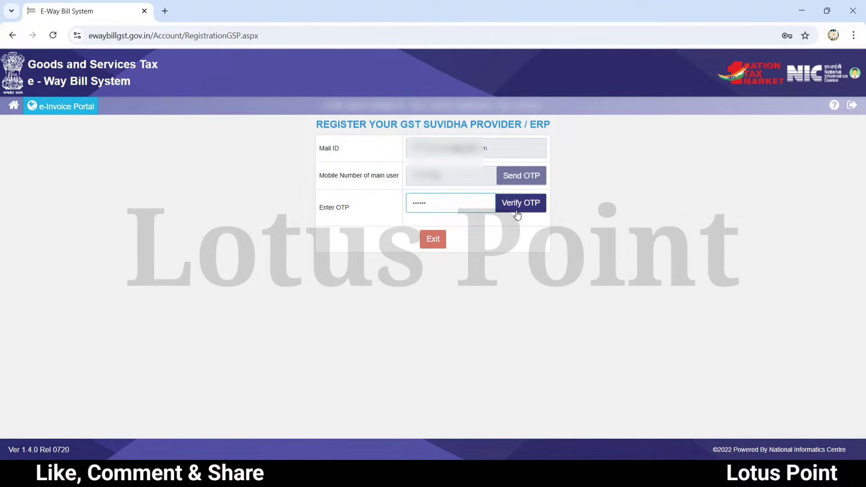
{"action": "left_click", "coordinate": [522, 204]}
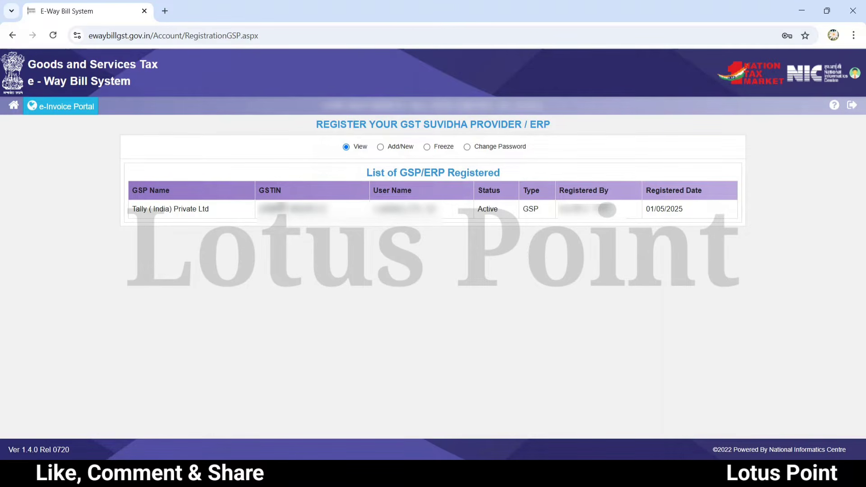
Step: Begin an Add/New registration through GSP with Tally ( India) Private Ltd as the provider
{"action": "left_click", "coordinate": [381, 148]}
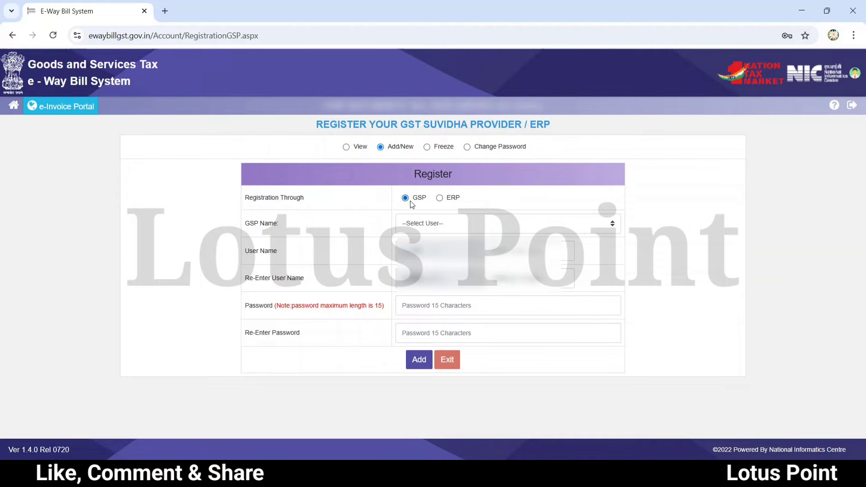
{"action": "left_click", "coordinate": [426, 224]}
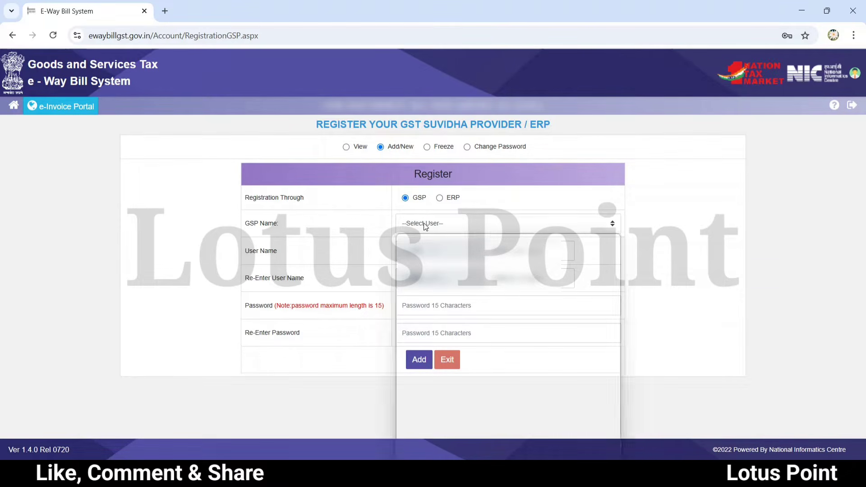
{"action": "left_click_drag", "start_coordinate": [618, 283], "coordinate": [616, 411]}
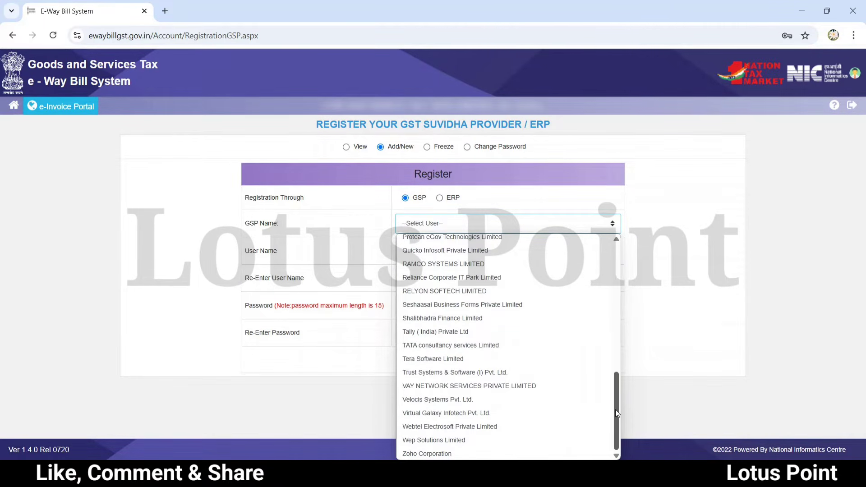
{"action": "left_click", "coordinate": [464, 334]}
Step: Fill in the user name and password for the Tally GSP and add the registration
{"action": "left_click_drag", "start_coordinate": [425, 251], "coordinate": [447, 251]}
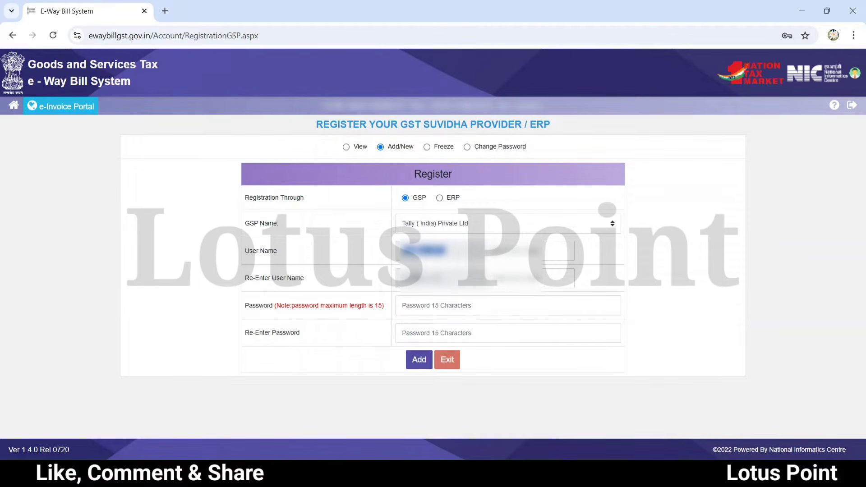
{"action": "left_click", "coordinate": [542, 255]}
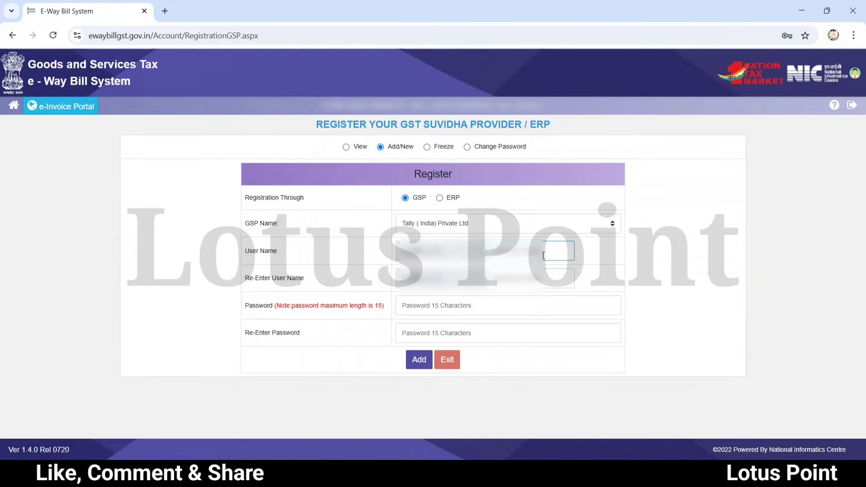
{"action": "left_click", "coordinate": [409, 306]}
{"action": "left_click", "coordinate": [419, 360]}
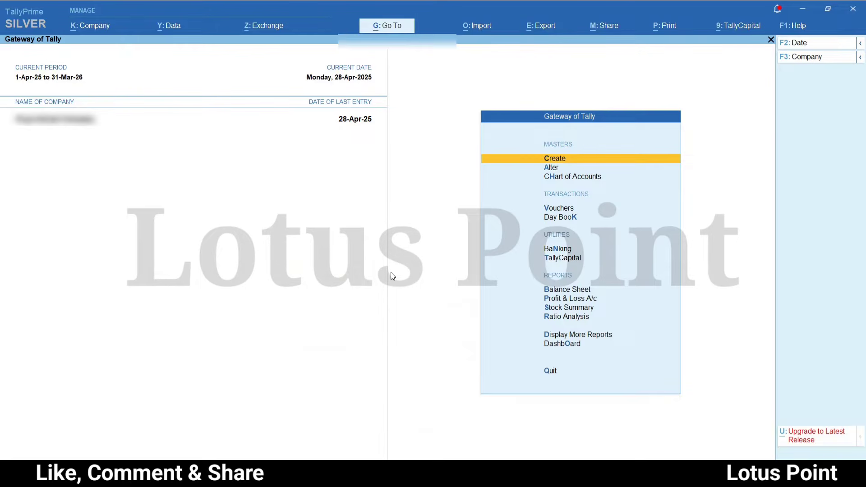
Step: Open the company features in TallyPrime with GST enabled and keep registration type Regular, GSTR-1 periodicity Monthly and filing mode EVC
{"action": "key", "text": "F11"}
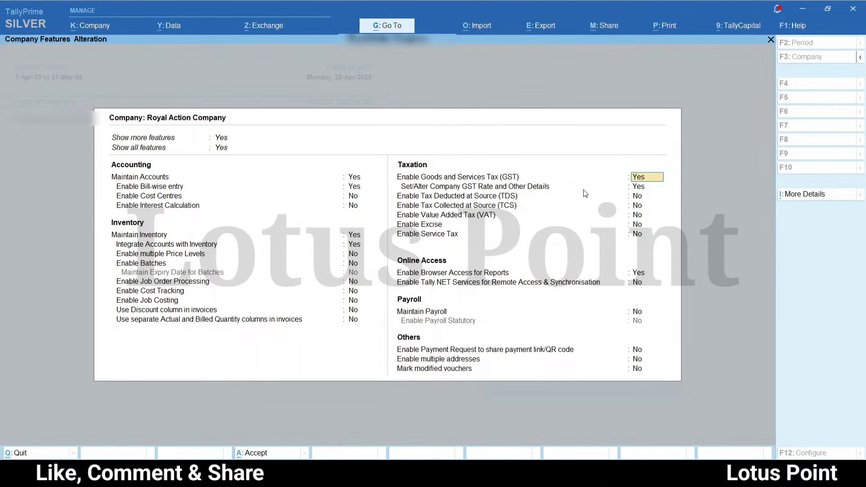
{"action": "key", "text": "Return"}
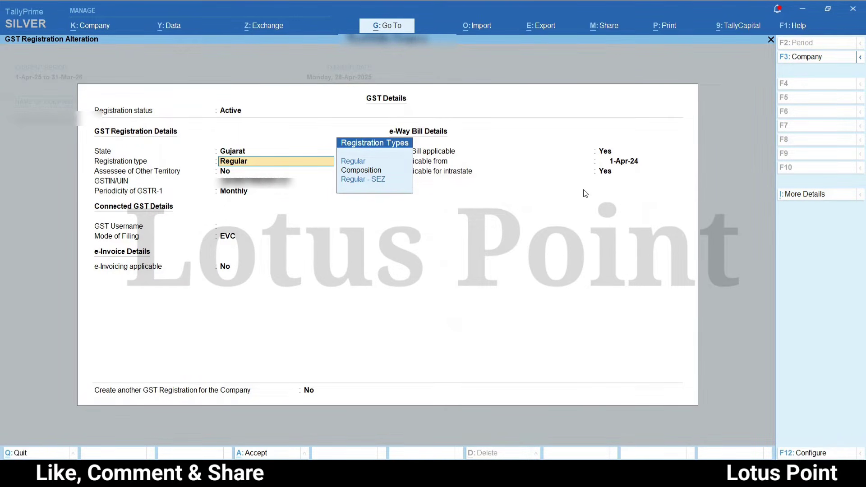
{"action": "key", "text": "Return"}
{"action": "key", "text": "Return"}
{"action": "key", "text": "Return"}
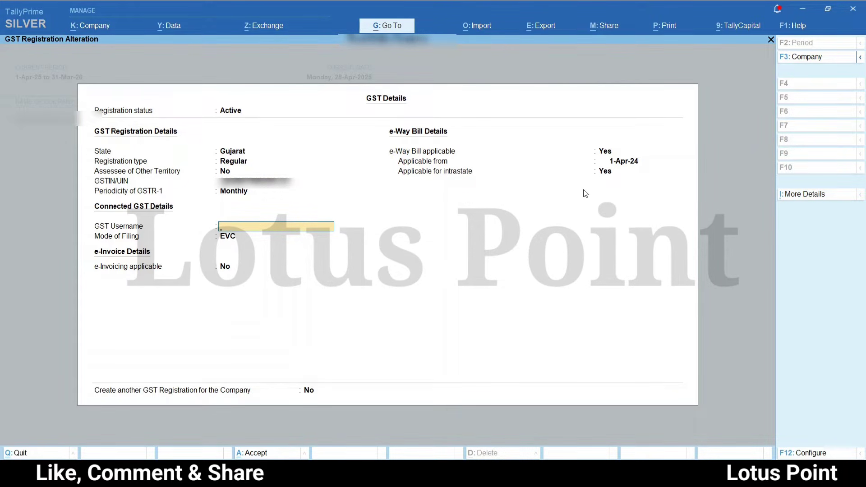
{"action": "key", "text": "Return"}
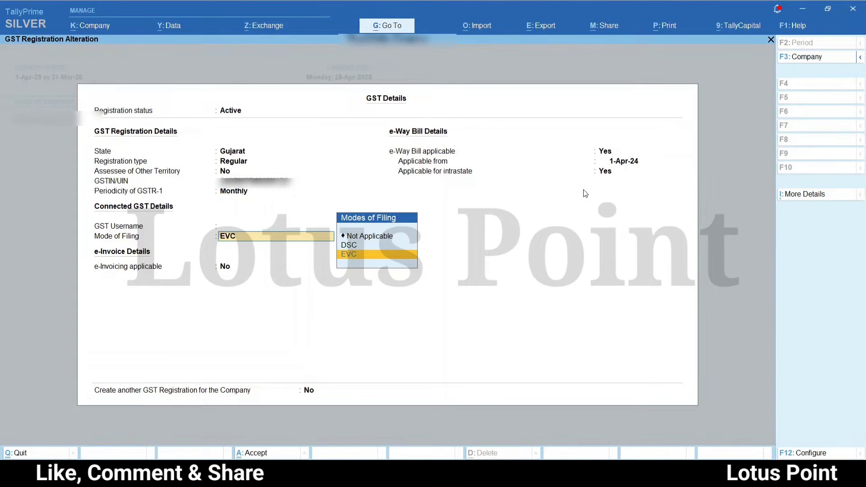
{"action": "key", "text": "Return"}
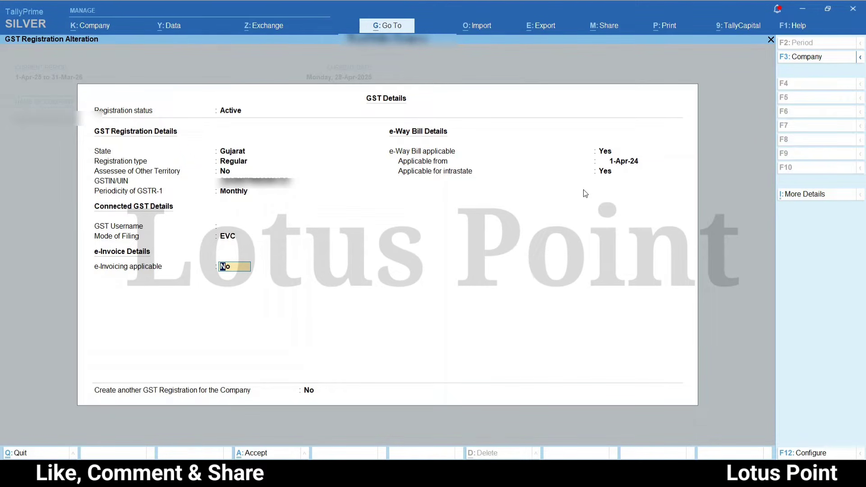
Step: Leave e-Invoicing set to No, keep e-Way Bill applicable from 1-Apr-24 including intrastate, and accept the GST registration details
{"action": "key", "text": "Return"}
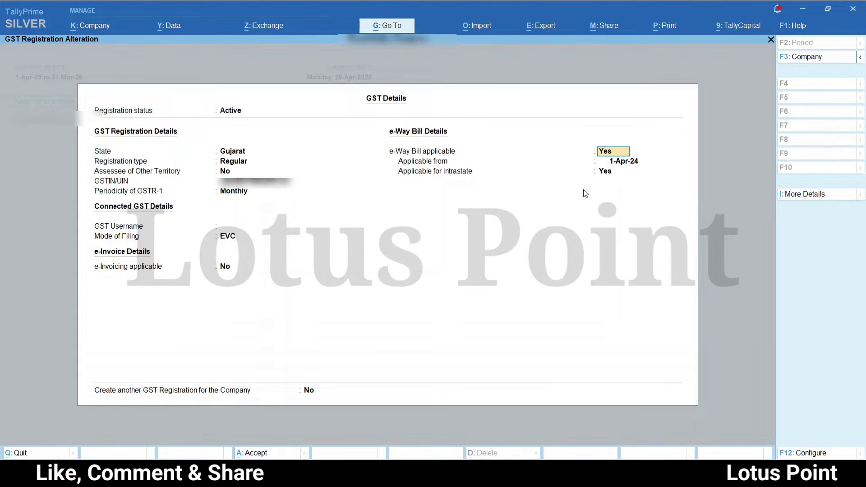
{"action": "key", "text": "Return"}
{"action": "key", "text": "Return"}
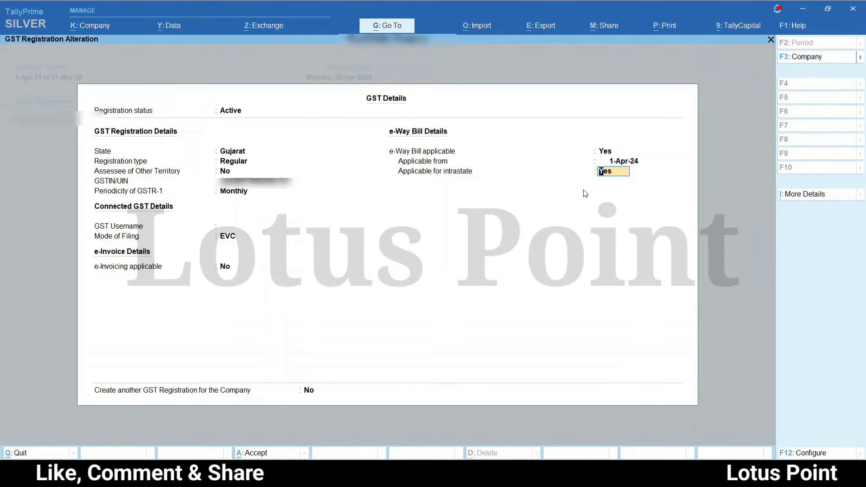
{"action": "key", "text": "Return"}
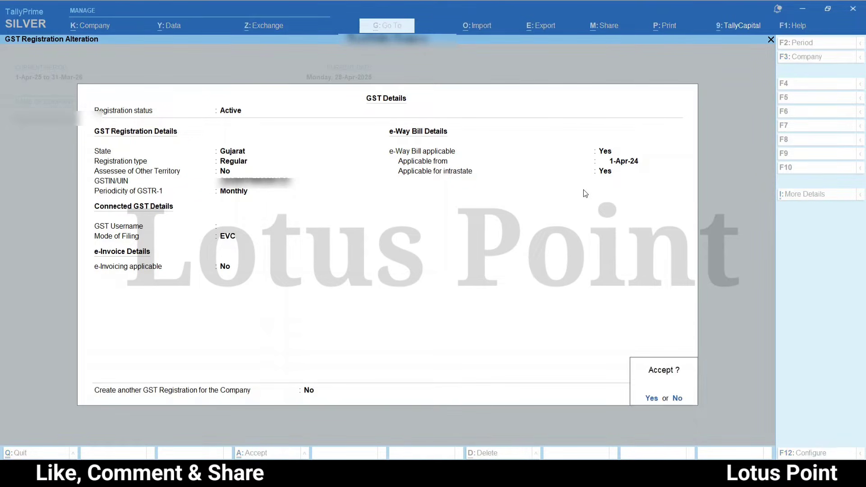
{"action": "key", "text": "Return"}
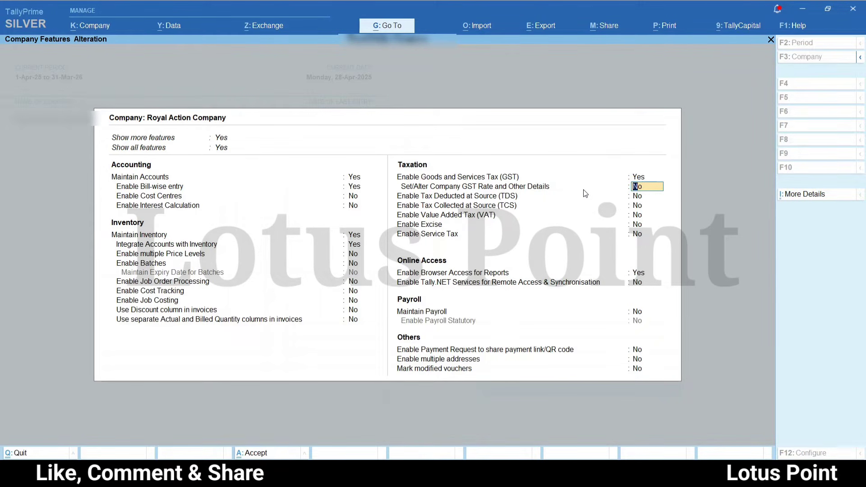
Step: Open the company's GST rate and other details, leaving both HSN/SAC details and GST rate details as Not Defined
{"action": "type", "text": "Y"}
{"action": "key", "text": "Return"}
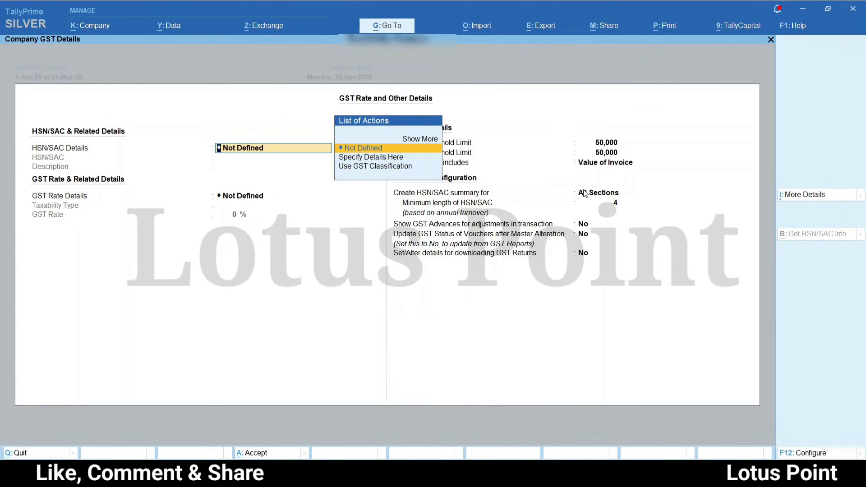
{"action": "key", "text": "Return"}
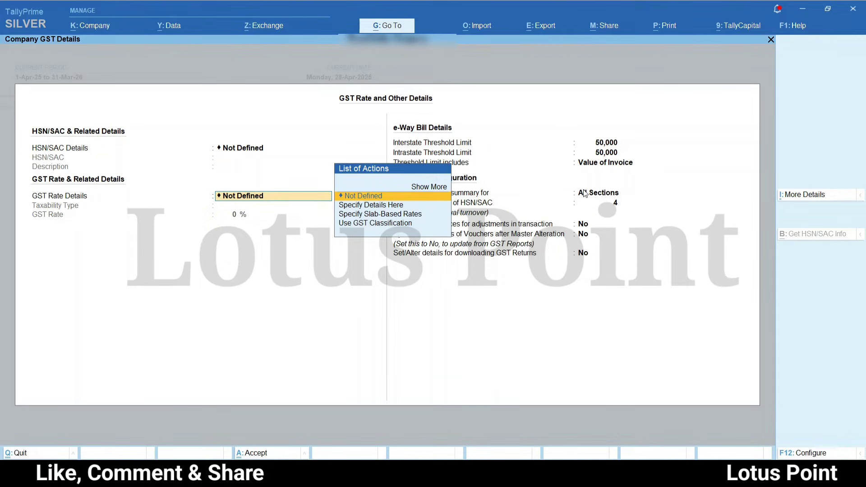
{"action": "key", "text": "Return"}
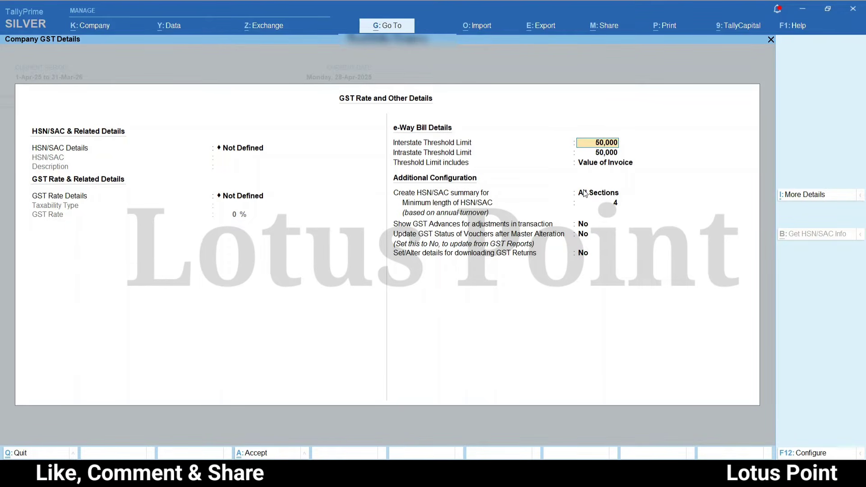
Step: Keep both e-Way Bill thresholds at 50,000 based on Value of Invoice, and the HSN/SAC summary for All Sections with minimum length 4
{"action": "key", "text": "Return"}
{"action": "key", "text": "Return"}
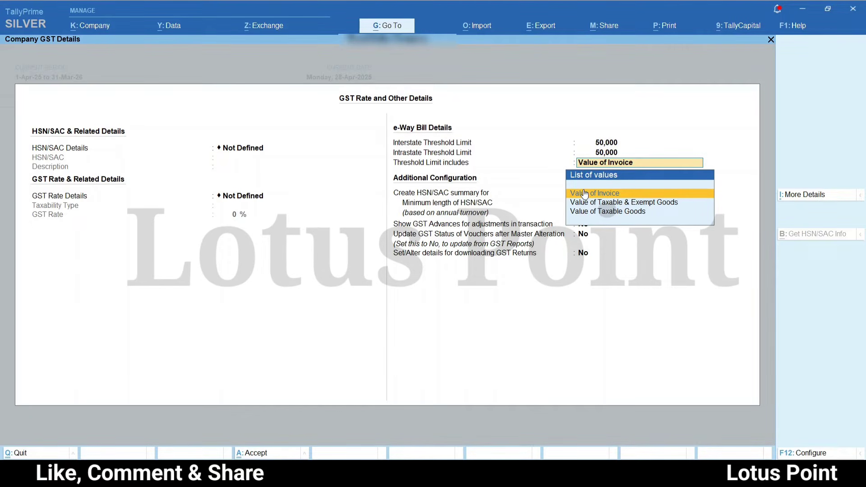
{"action": "left_click", "coordinate": [586, 194]}
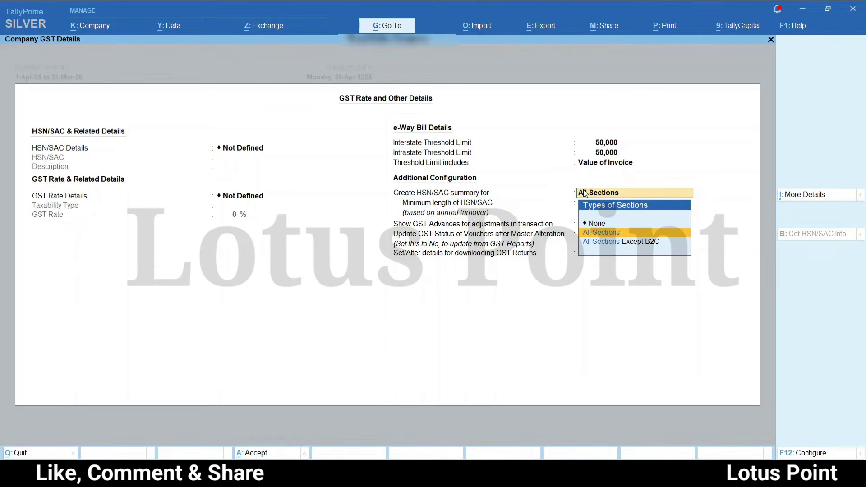
{"action": "key", "text": "Return"}
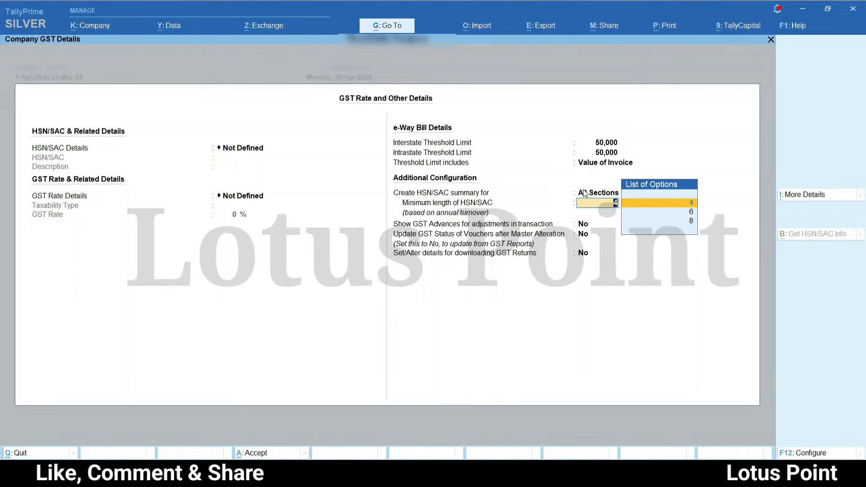
{"action": "key", "text": "Return"}
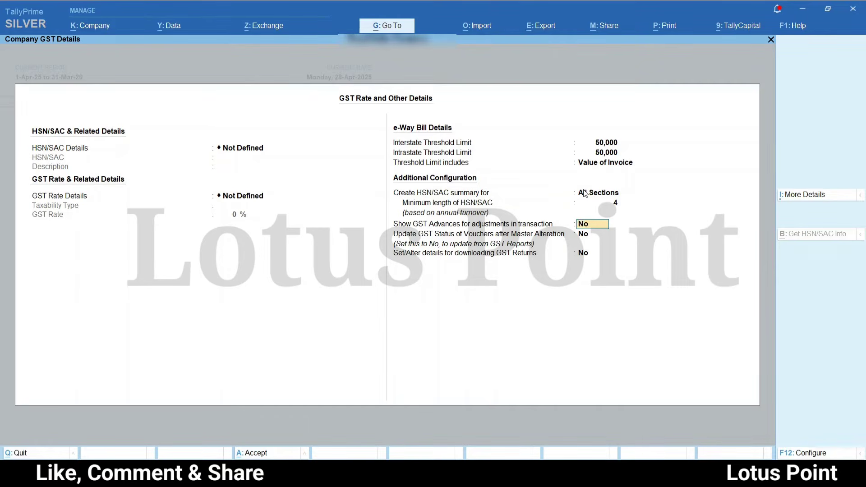
Step: Enable the Print e-Way Bill with Invoice option in the GST details configuration, and accept the company GST details and features
{"action": "left_click", "coordinate": [815, 453]}
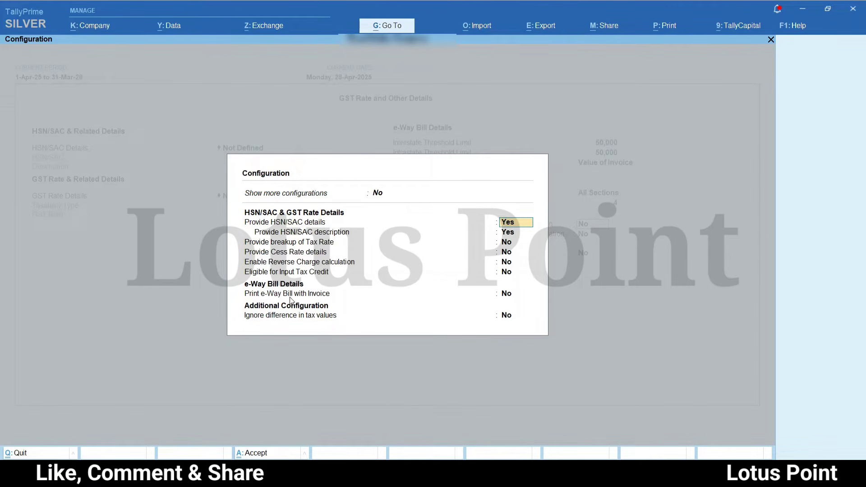
{"action": "left_click", "coordinate": [507, 295]}
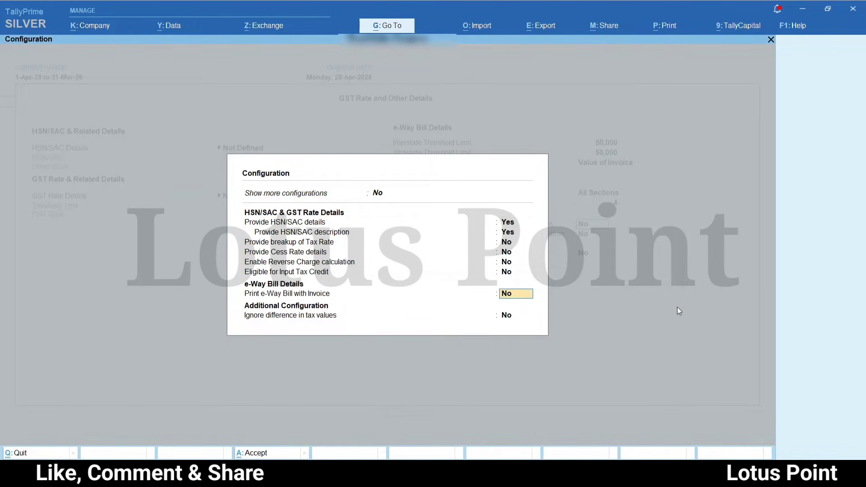
{"action": "key", "text": "ctrl+a"}
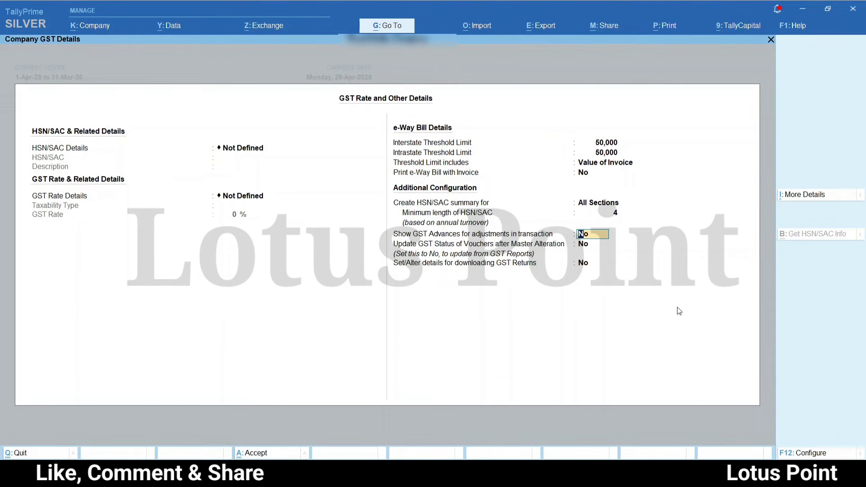
{"action": "key", "text": "ctrl+a"}
{"action": "key", "text": "ctrl+a"}
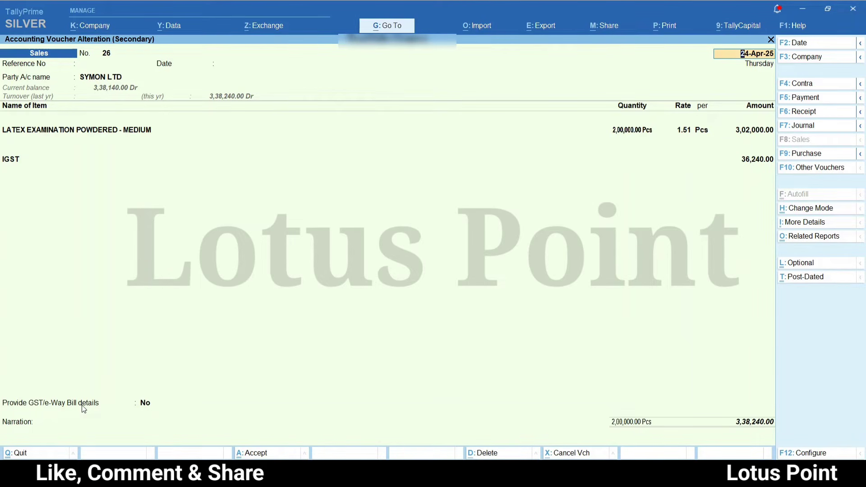
Step: Set Provide GST/e-Way Bill details to Yes on sales voucher 26 and add a new transporter named A
{"action": "left_click", "coordinate": [146, 406]}
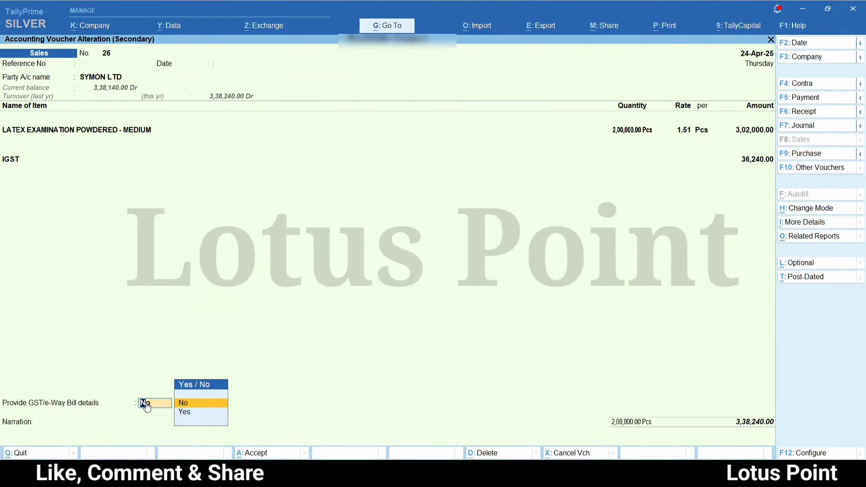
{"action": "key", "text": "y"}
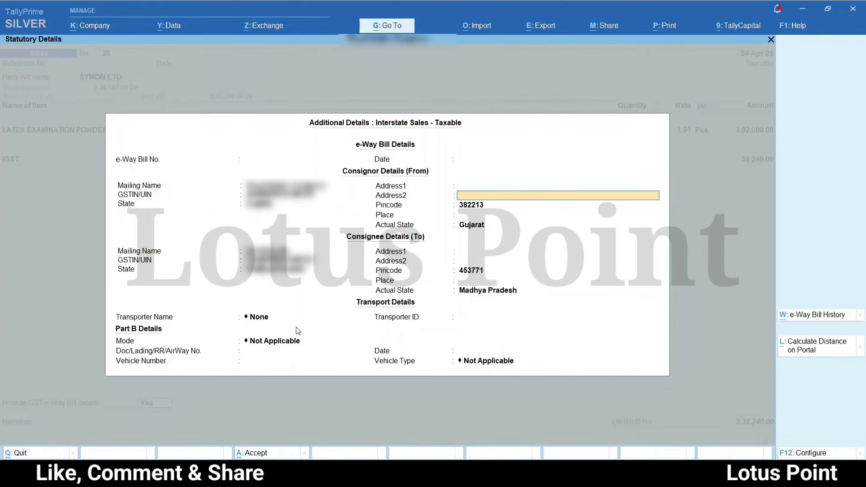
{"action": "left_click", "coordinate": [266, 318]}
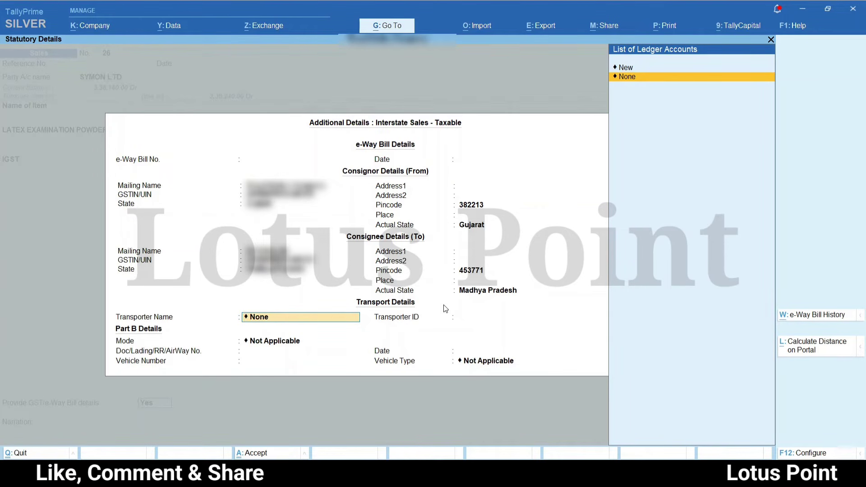
{"action": "key", "text": "Up"}
{"action": "key", "text": "Return"}
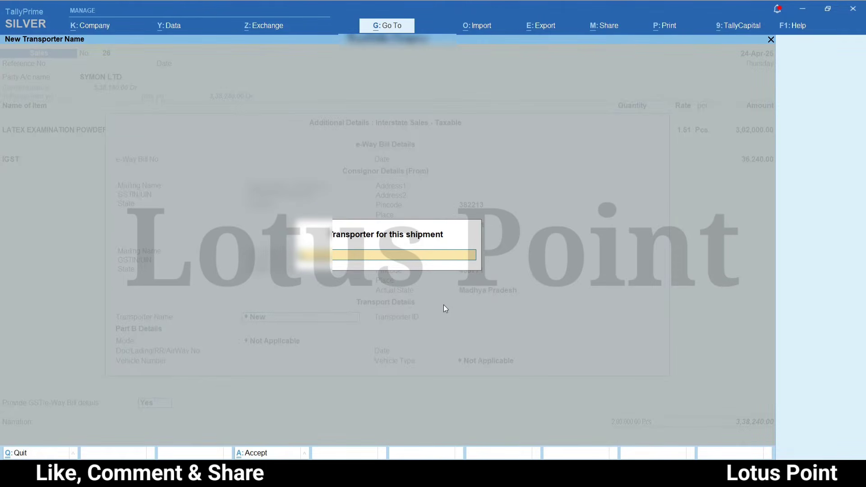
{"action": "type", "text": "A"}
{"action": "key", "text": "Return"}
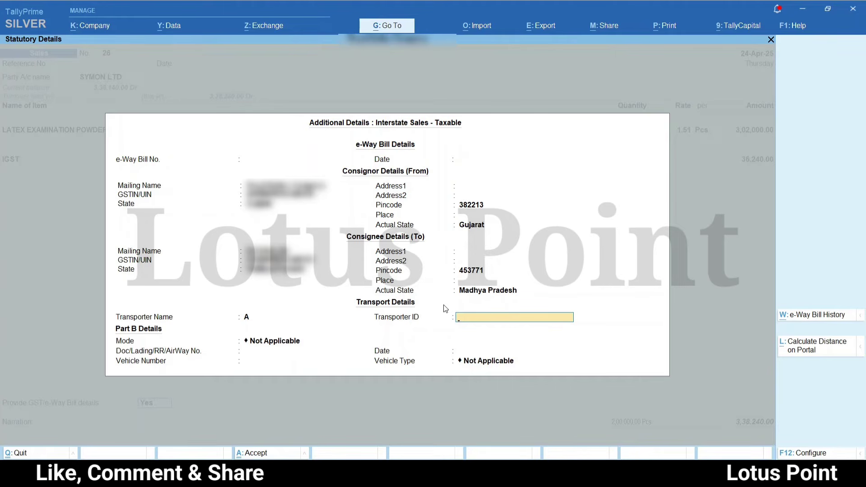
Step: Set the transport mode to 1 - Road and the vehicle type to R - Regular, leaving transporter ID and vehicle number blank
{"action": "key", "text": "Return"}
{"action": "key", "text": "Down"}
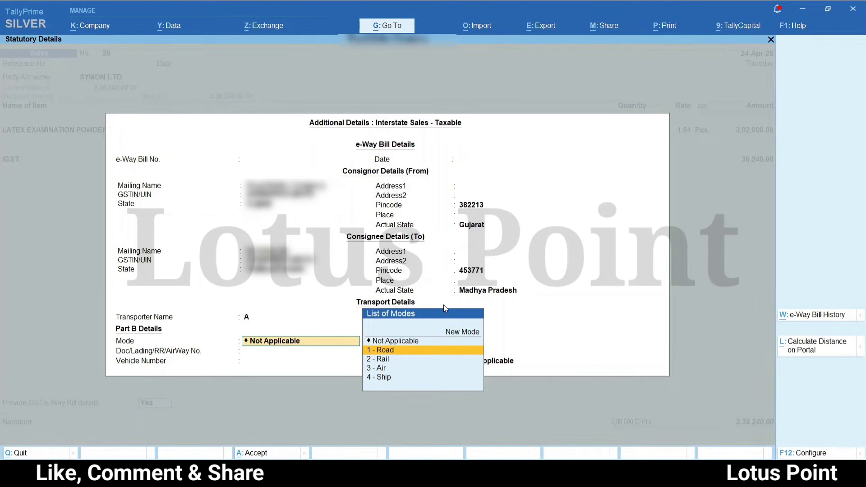
{"action": "key", "text": "Return"}
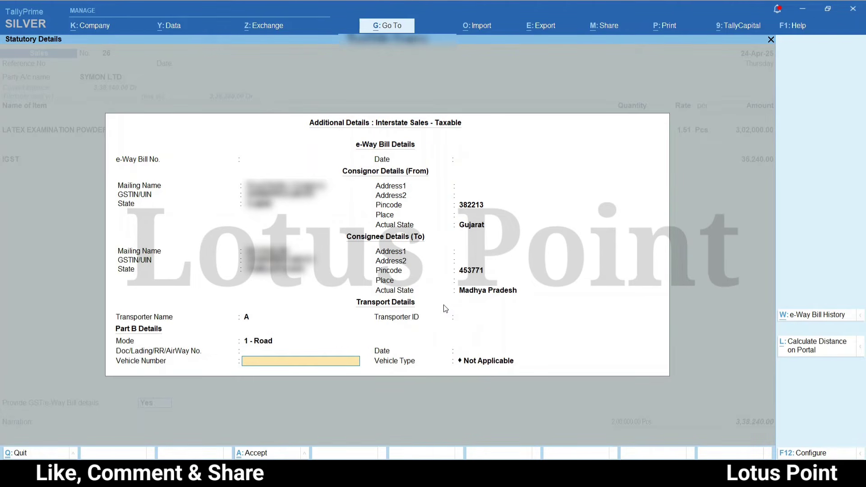
{"action": "key", "text": "Return"}
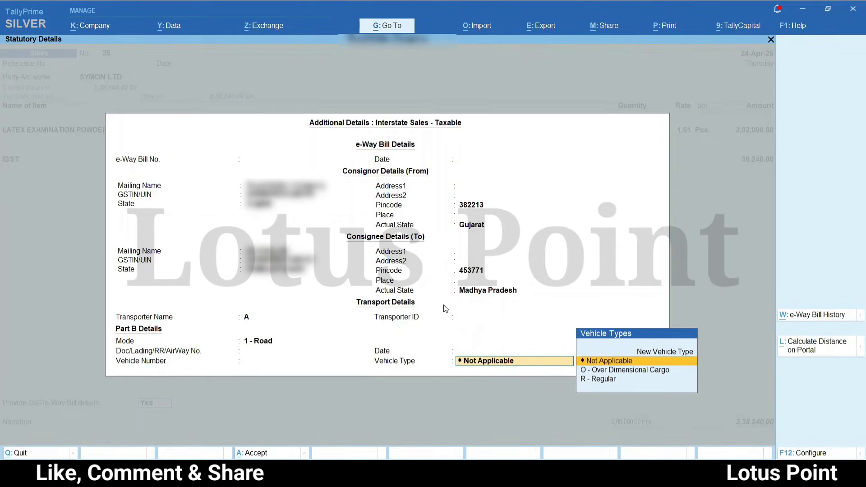
{"action": "key", "text": "Down"}
{"action": "key", "text": "Down"}
{"action": "key", "text": "Return"}
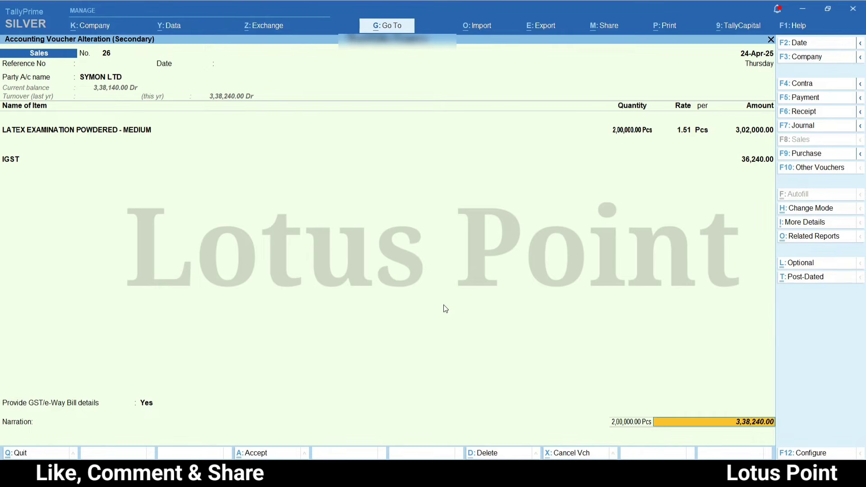
Step: Save the sales voucher without a narration and agree to send its details for e-Way Bill generation
{"action": "key", "text": "Return"}
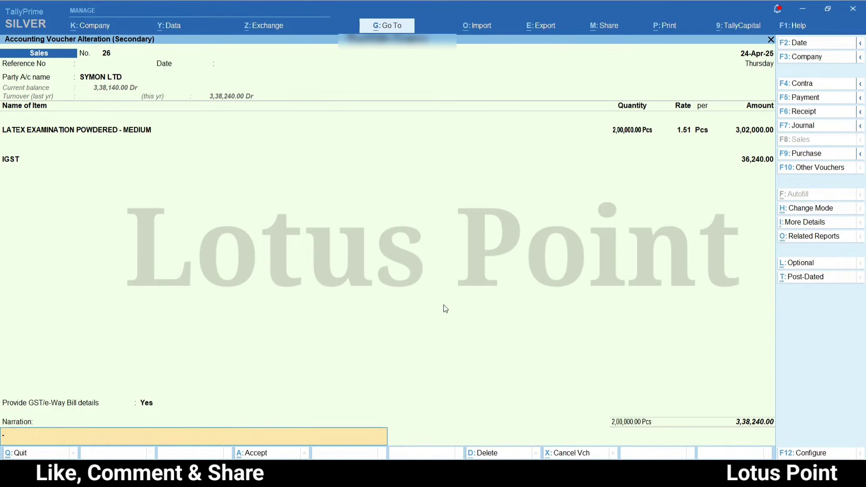
{"action": "key", "text": "Return"}
{"action": "key", "text": "Return"}
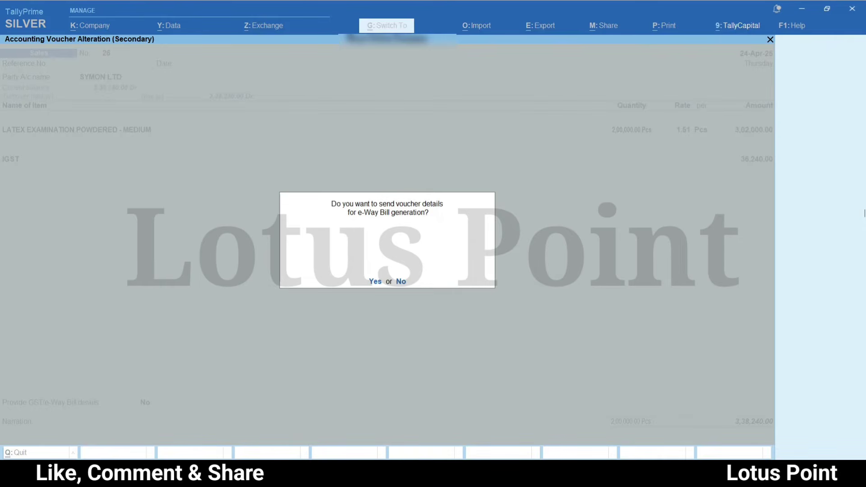
{"action": "key", "text": "y"}
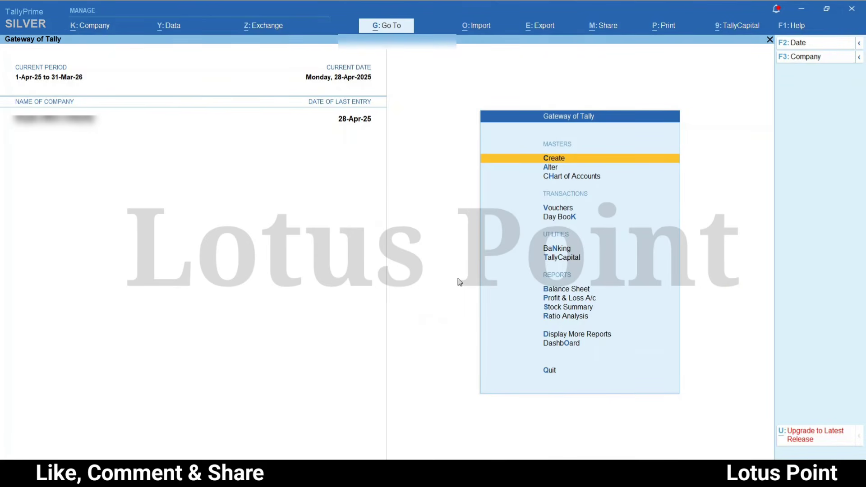
Step: Open the e-Way Bill report among the statutory GST reports
{"action": "key", "text": "d"}
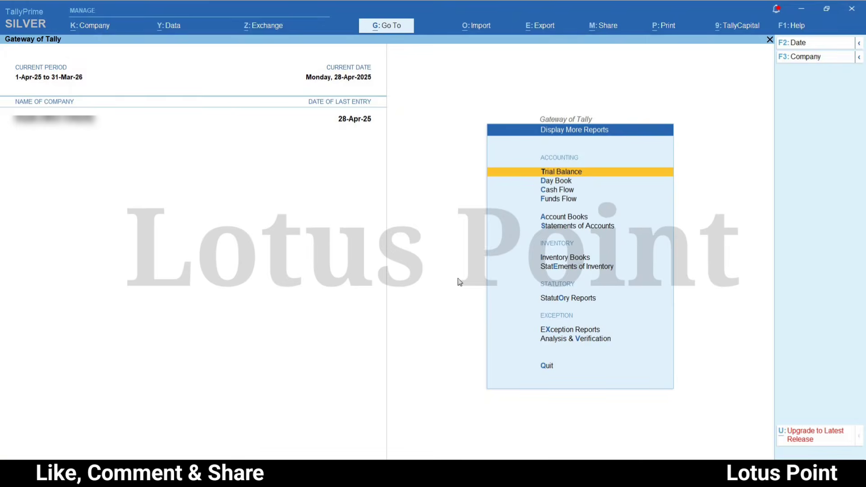
{"action": "key", "text": "u"}
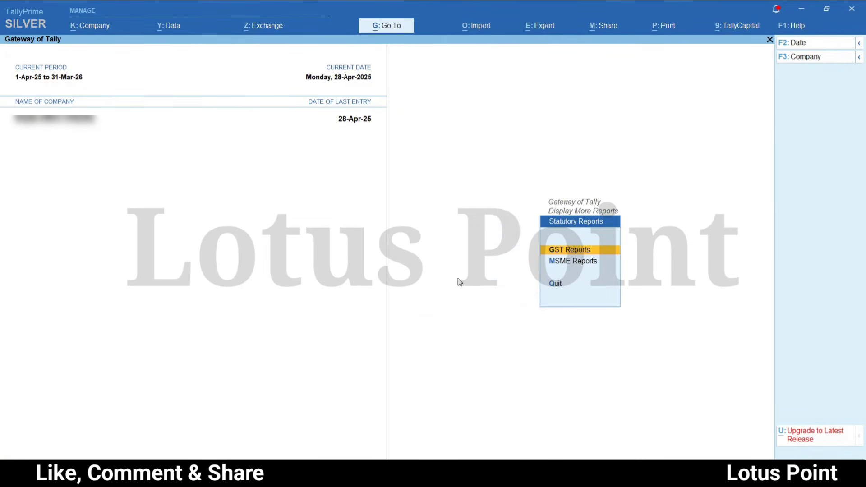
{"action": "key", "text": "g"}
{"action": "key", "text": "Up"}
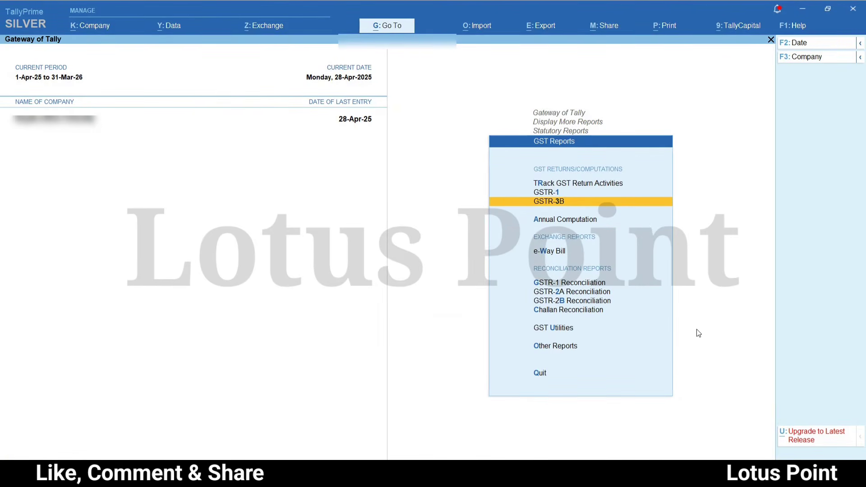
{"action": "key", "text": "w"}
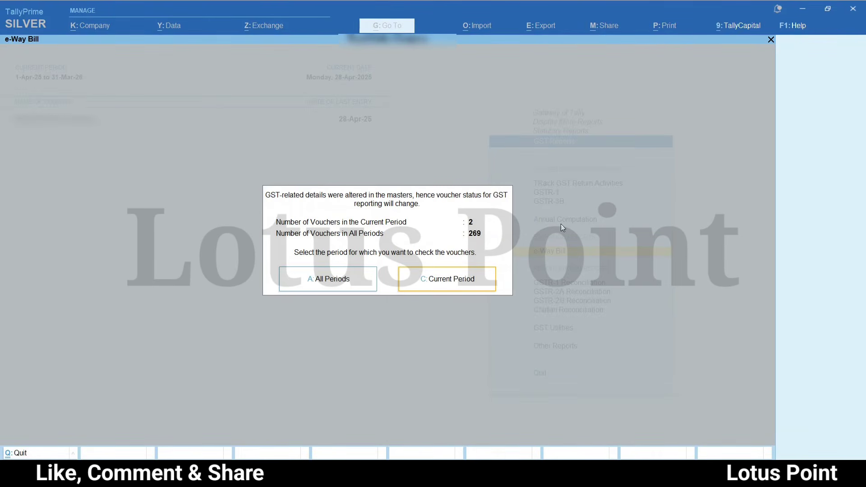
Step: Check the vouchers of the current period only and limit the e-Way Bill report to 24-Apr-2025
{"action": "left_click", "coordinate": [451, 280]}
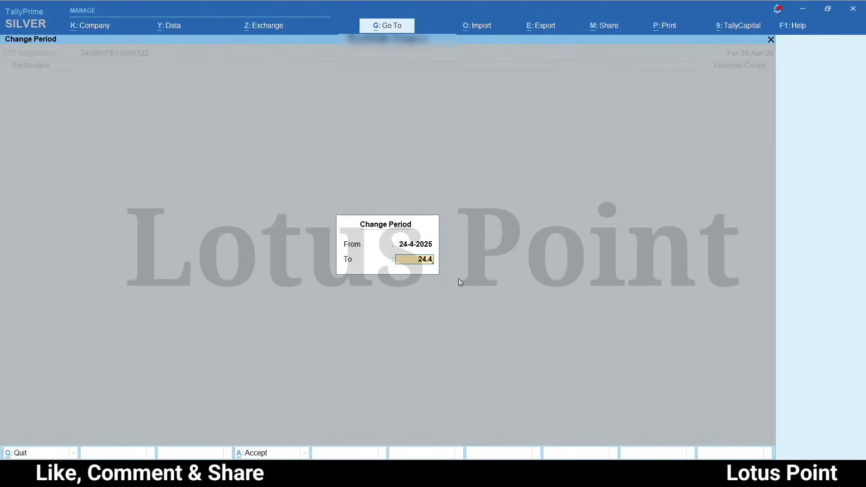
{"action": "key", "text": "Return"}
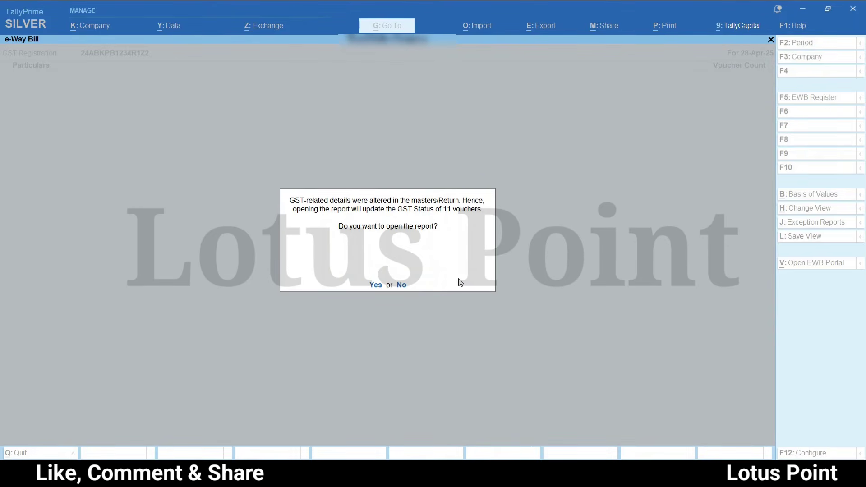
{"action": "key", "text": "Return"}
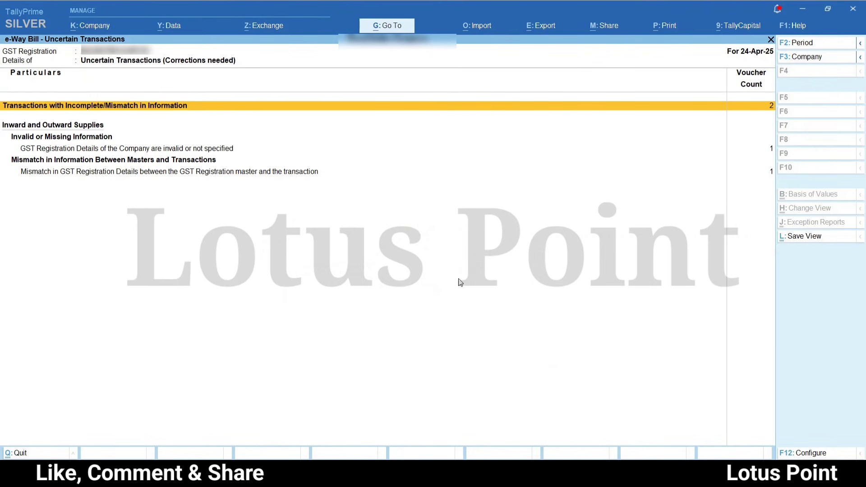
Step: Examine the uncertain transactions caused by invalid or unspecified GST registration details of the company
{"action": "key", "text": "Down"}
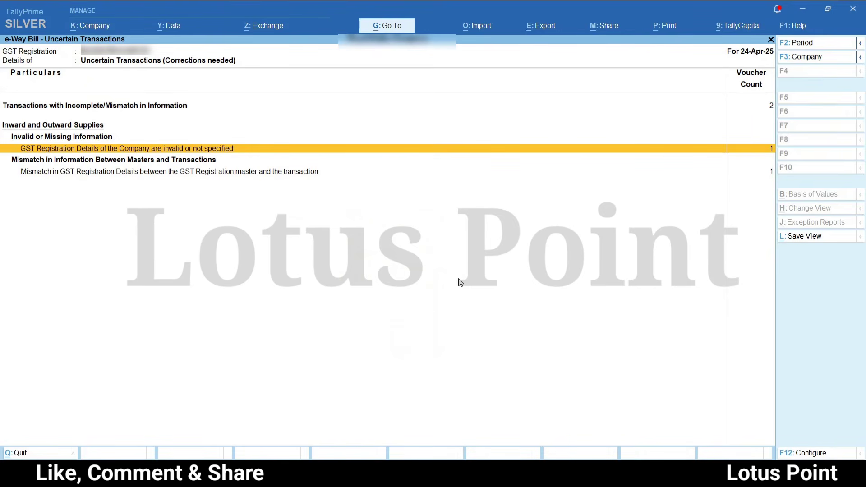
{"action": "key", "text": "Return"}
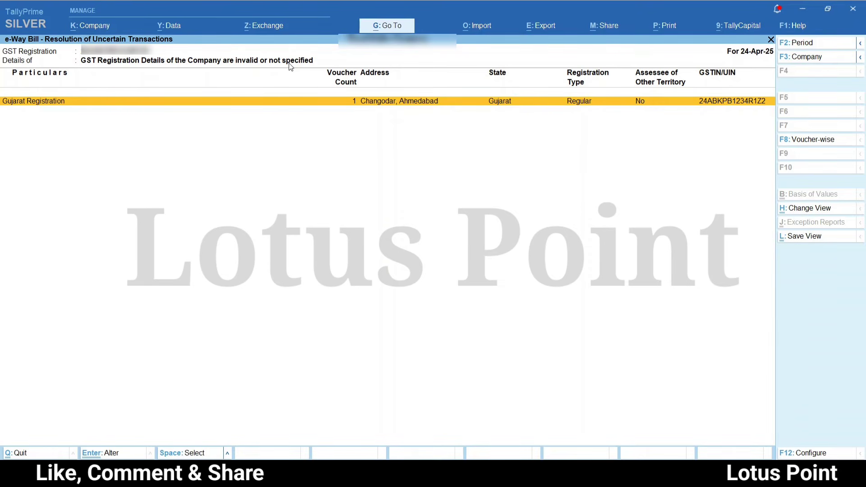
{"action": "key", "text": "Escape"}
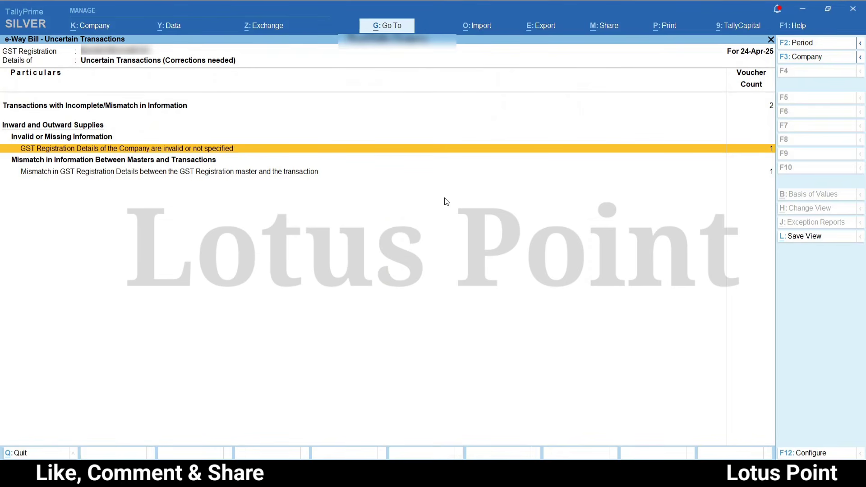
Step: Select the 24-Apr-25 sales voucher with mismatched GST registration details and try to accept it as is
{"action": "key", "text": "Down"}
{"action": "key", "text": "Return"}
{"action": "key", "text": "space"}
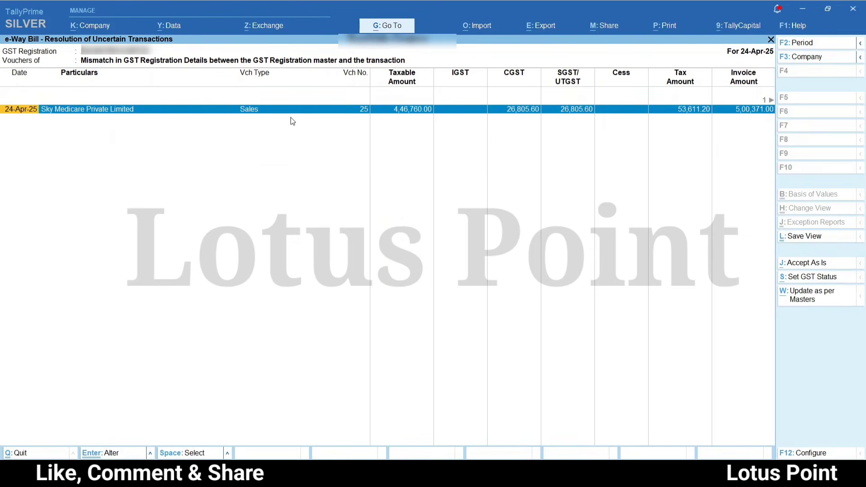
{"action": "left_click", "coordinate": [825, 265]}
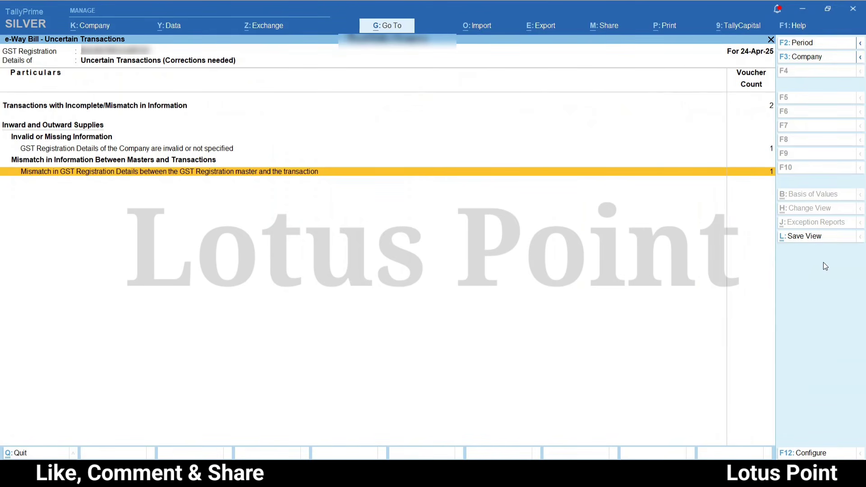
{"action": "key", "text": "Escape"}
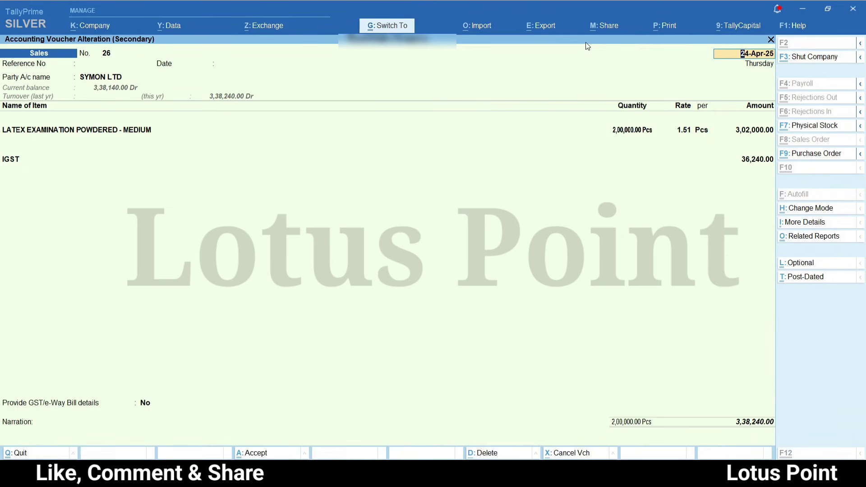
Step: Accept sales voucher 26 and review the invoice PDF Hygiene_Circle_28[1].pdf through its following pages
{"action": "key", "text": "ctrl+a"}
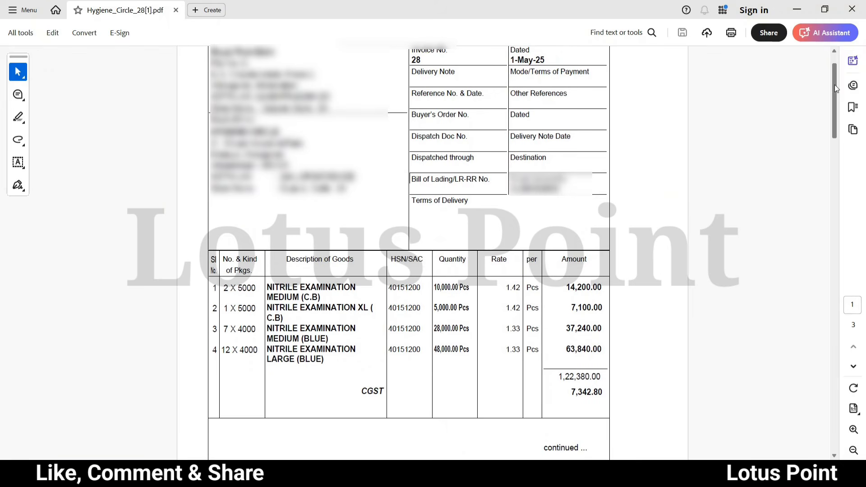
{"action": "left_click_drag", "start_coordinate": [835, 85], "coordinate": [846, 344]}
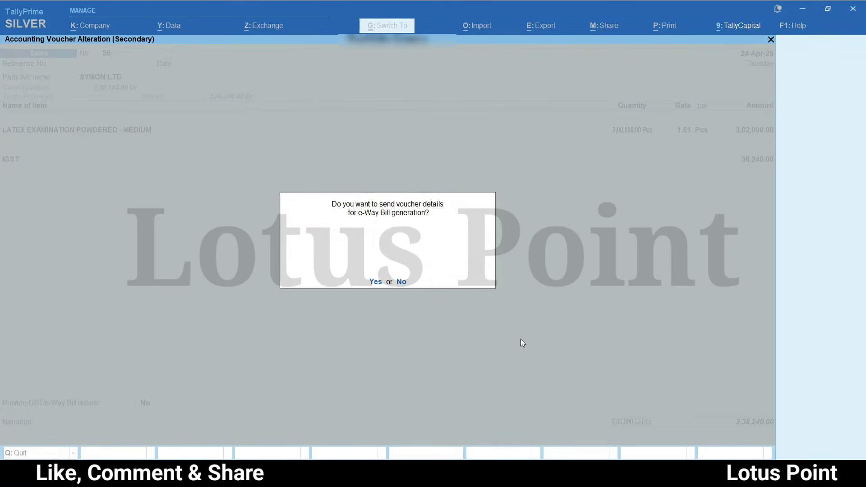